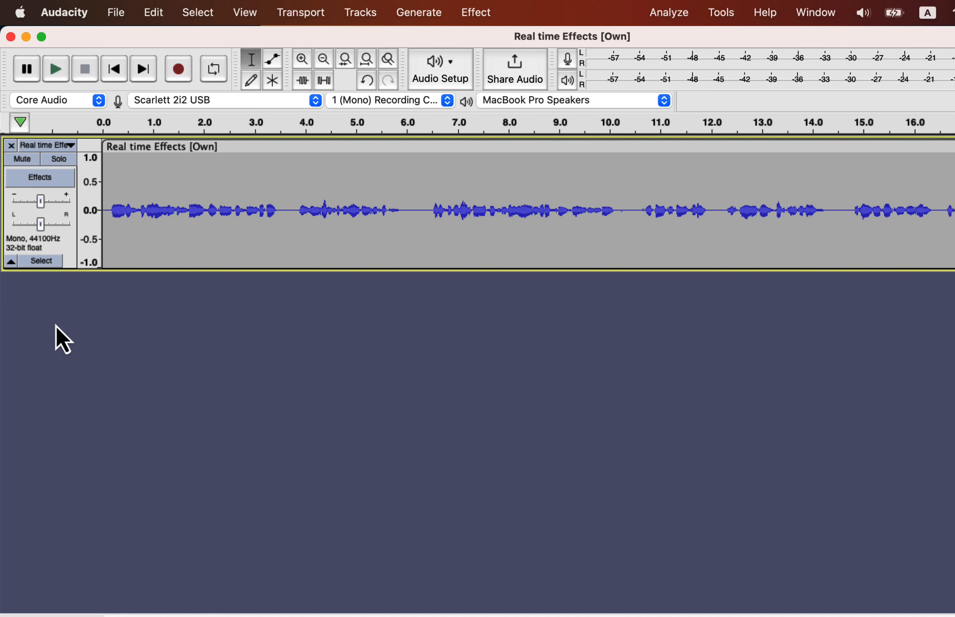
# Duplicate the entire Real time Effects [Own] voice track as a second track.
pyautogui.doubleClick(158, 182)
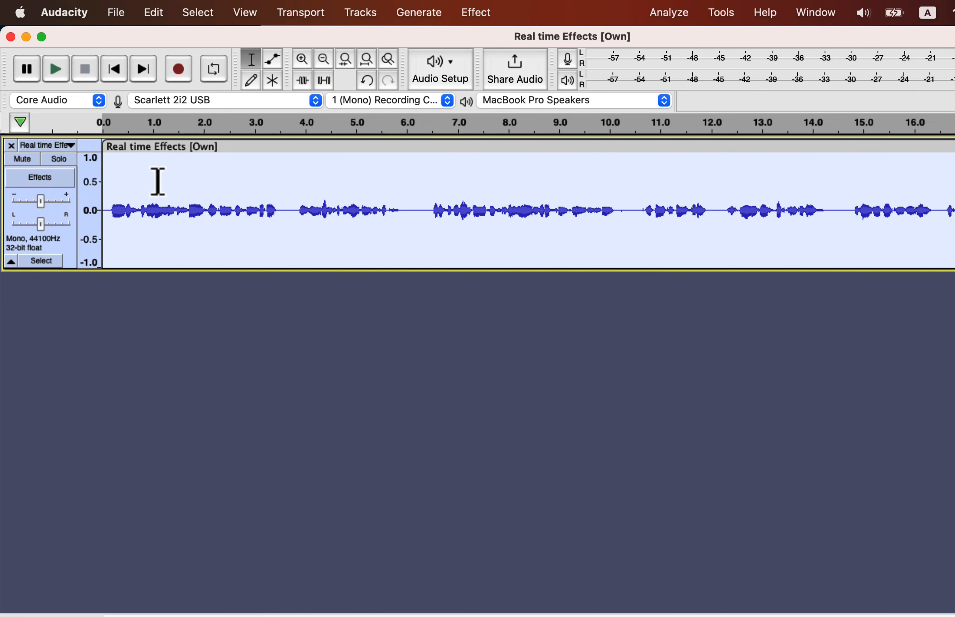
pyautogui.click(153, 19)
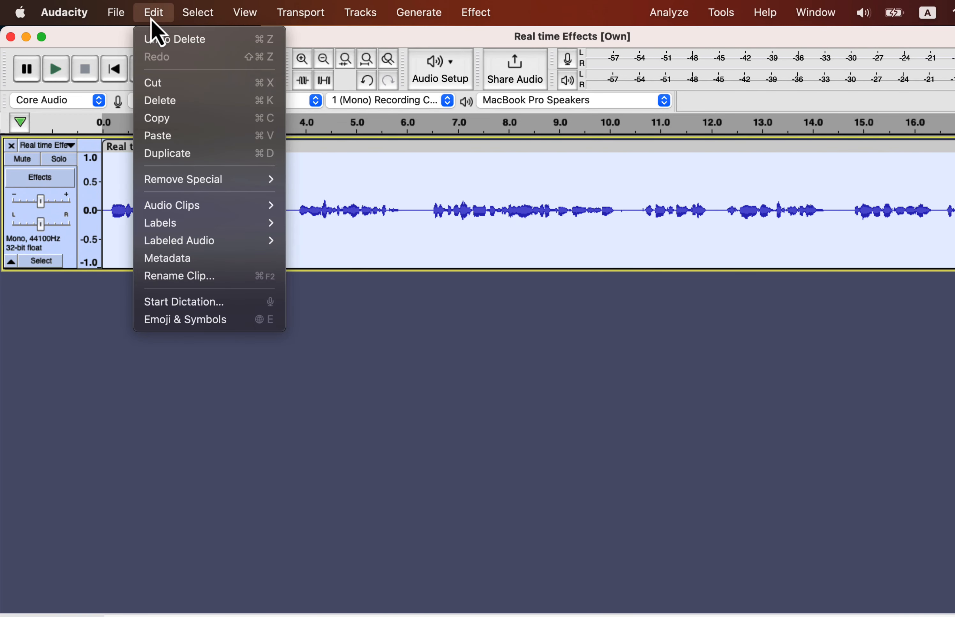
pyautogui.click(171, 154)
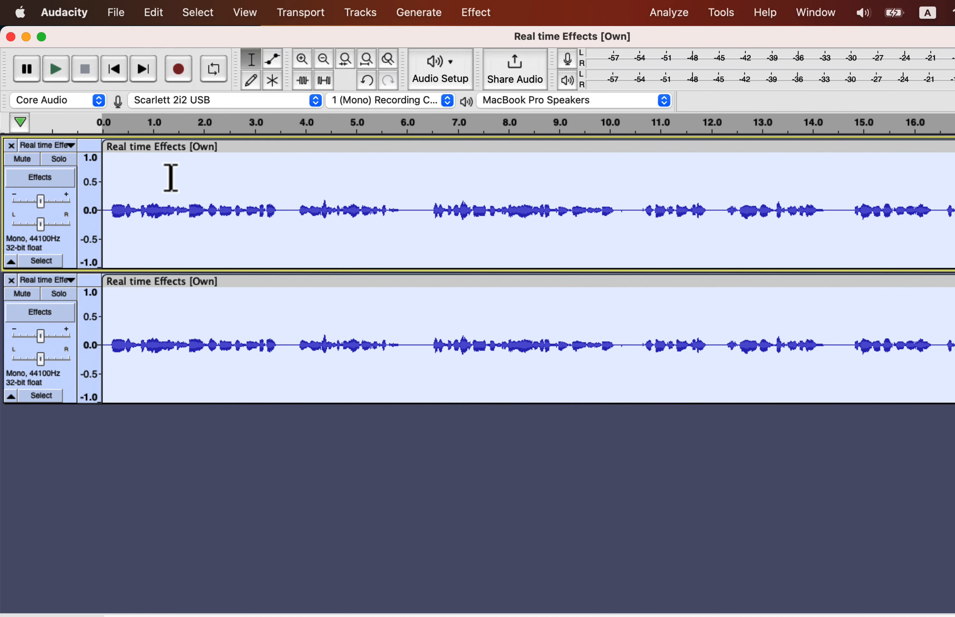
# Apply the Clear Vocal Improve Macro to the duplicated voice track only.
pyautogui.click(171, 337)
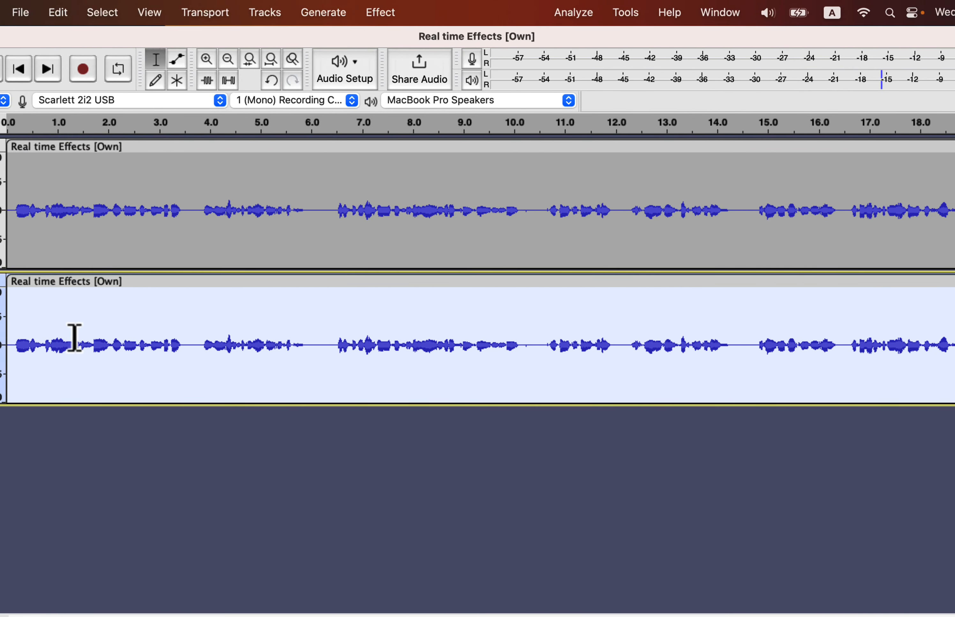
pyautogui.click(614, 14)
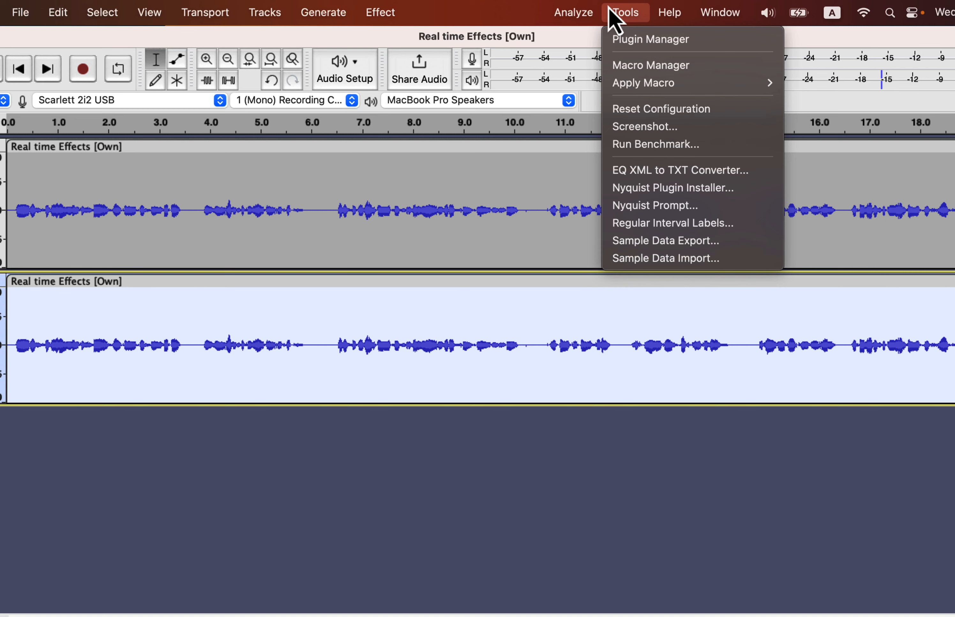
pyautogui.moveTo(638, 84)
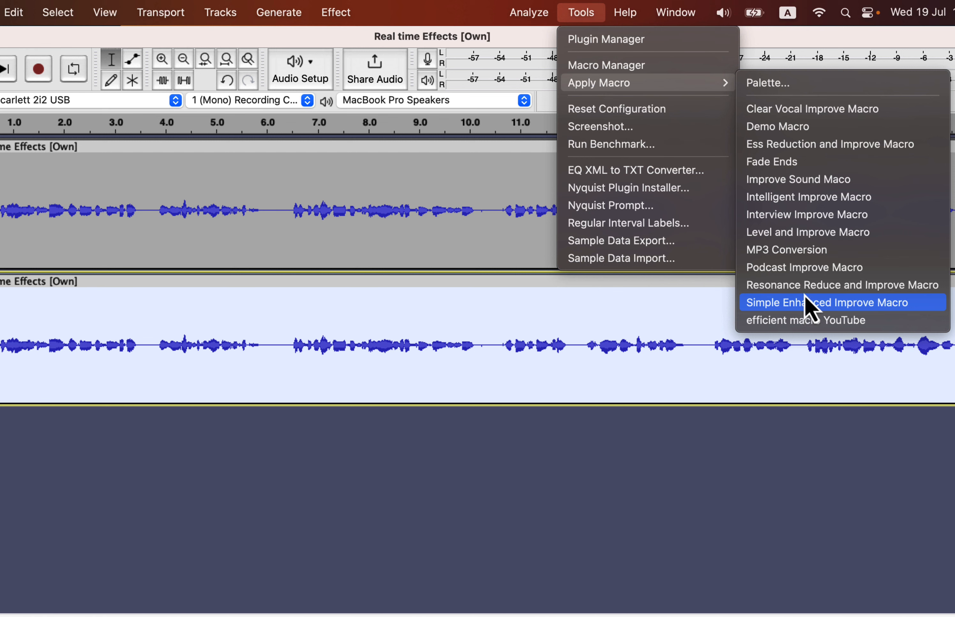
pyautogui.click(774, 115)
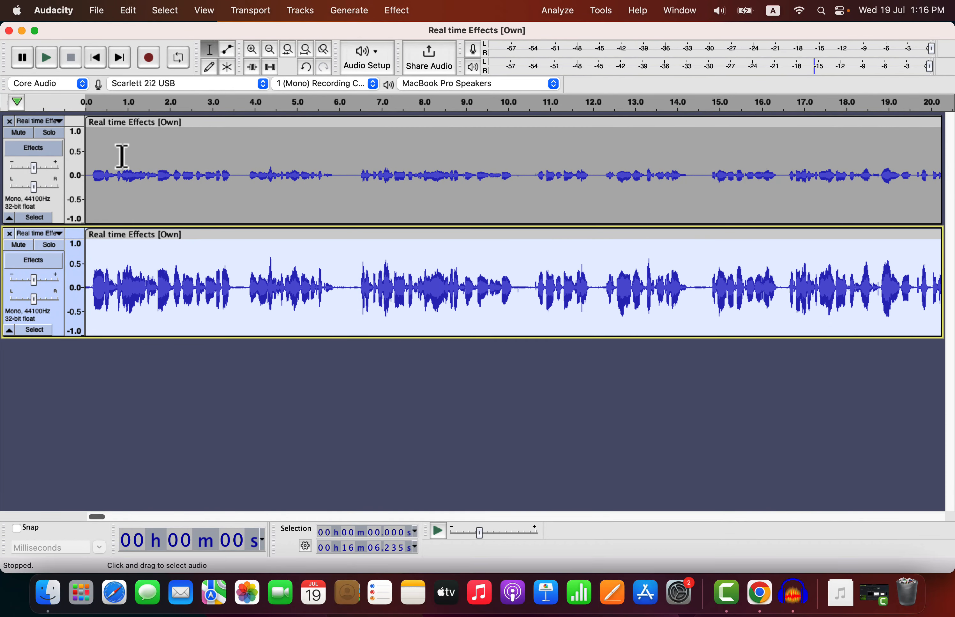
# Play the original and processed tracks soloed in alternation to compare their sound.
pyautogui.click(53, 136)
pyautogui.press('space')
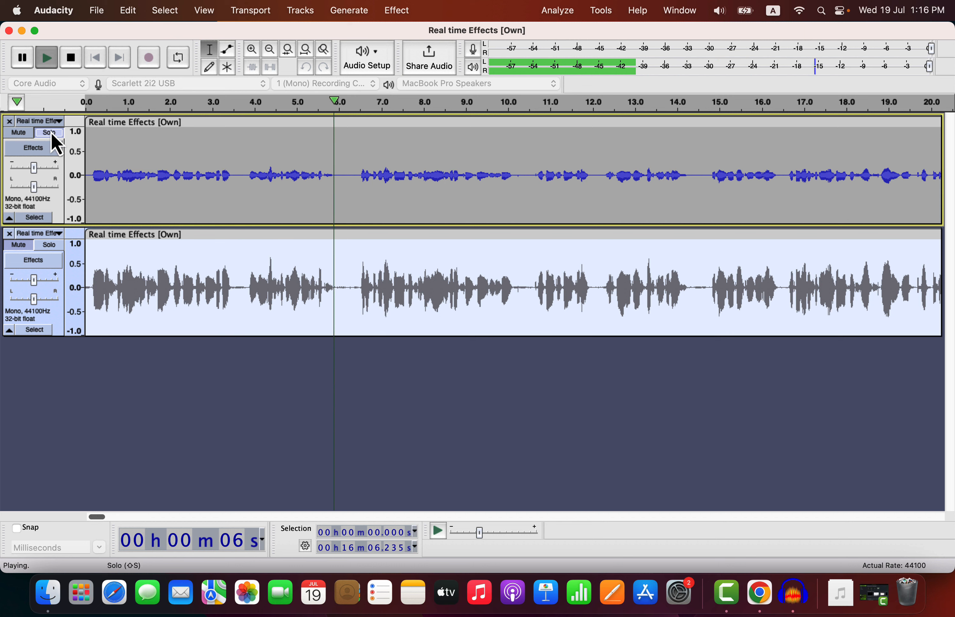
pyautogui.press('space')
pyautogui.click(53, 246)
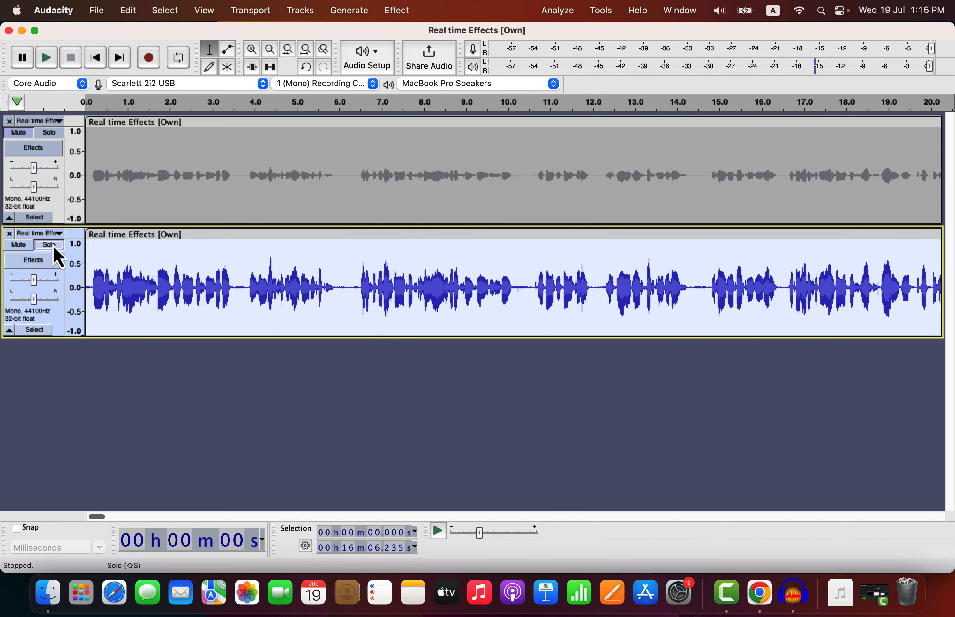
pyautogui.press('space')
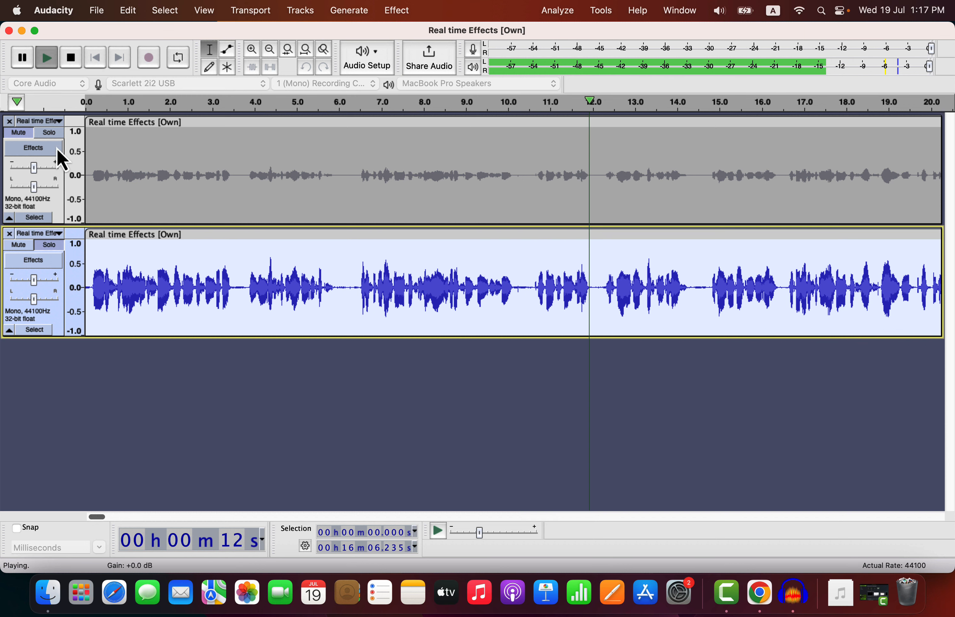
pyautogui.click(55, 134)
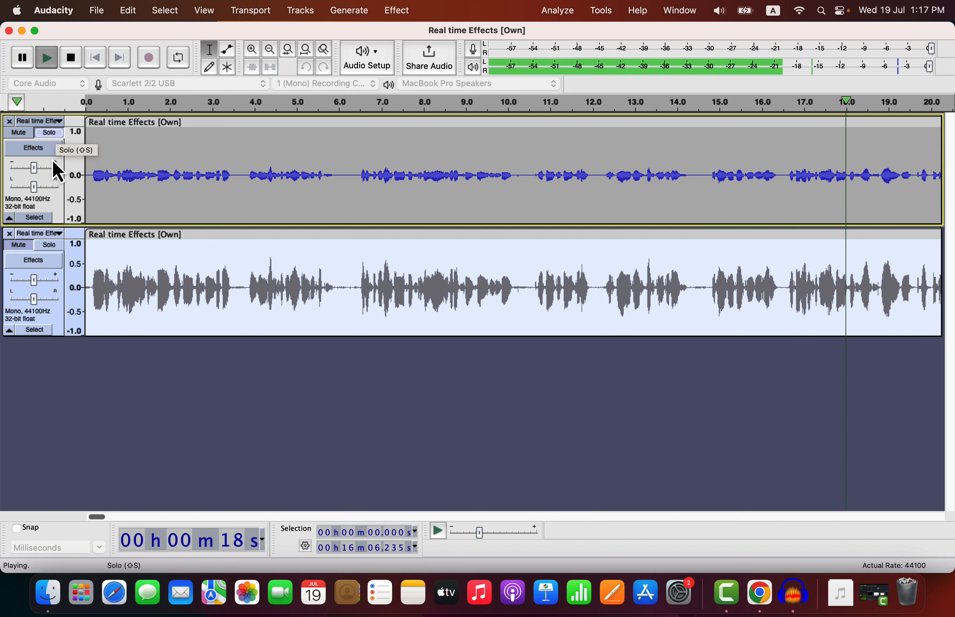
pyautogui.click(49, 246)
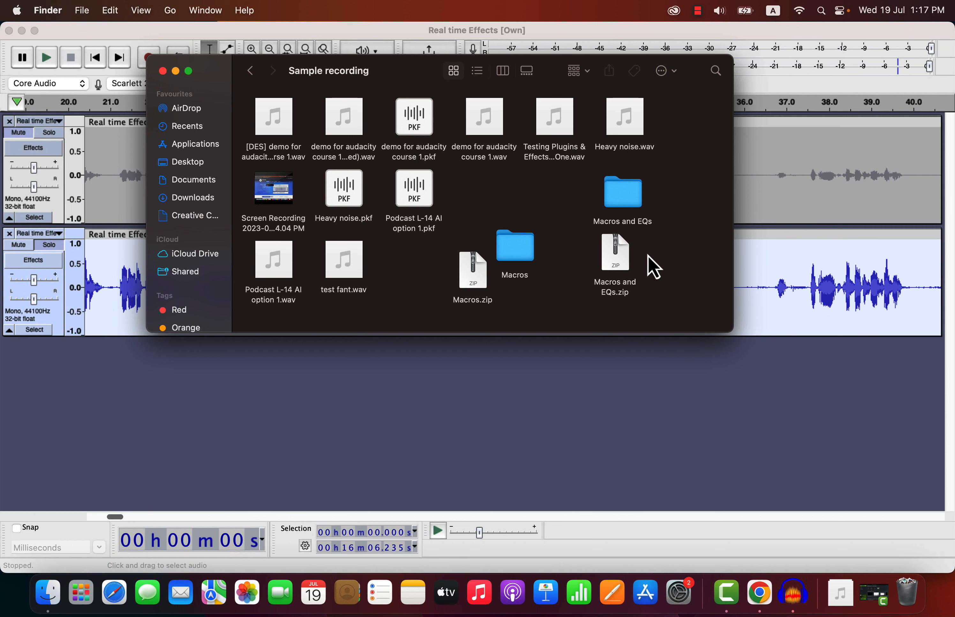
# In Finder's Sample recording folder, open Macros and EQs and look through its Macros subfolder.
pyautogui.moveTo(660, 250); pyautogui.dragTo(598, 313)
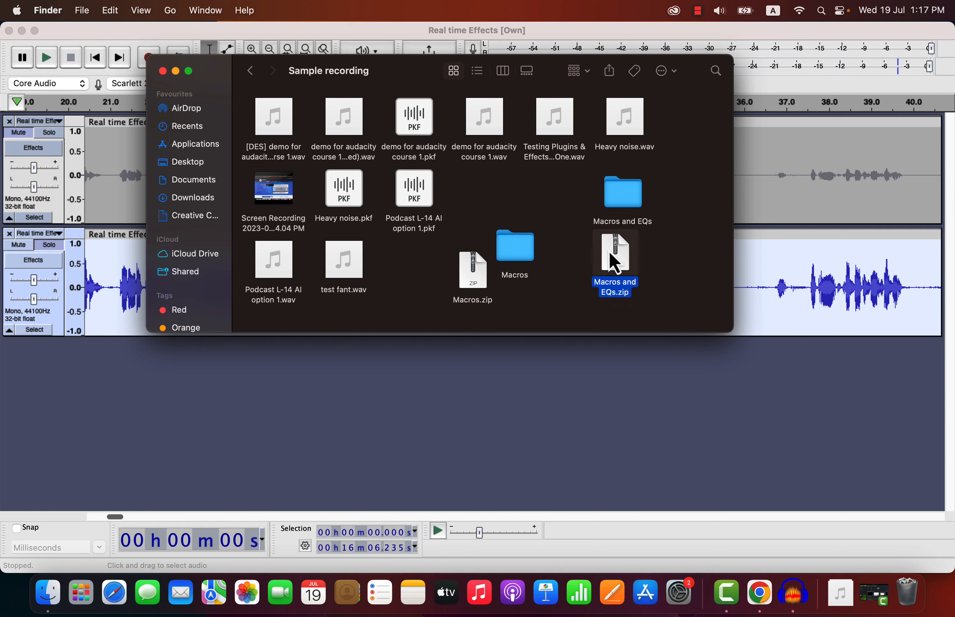
pyautogui.click(621, 213)
pyautogui.doubleClick(622, 213)
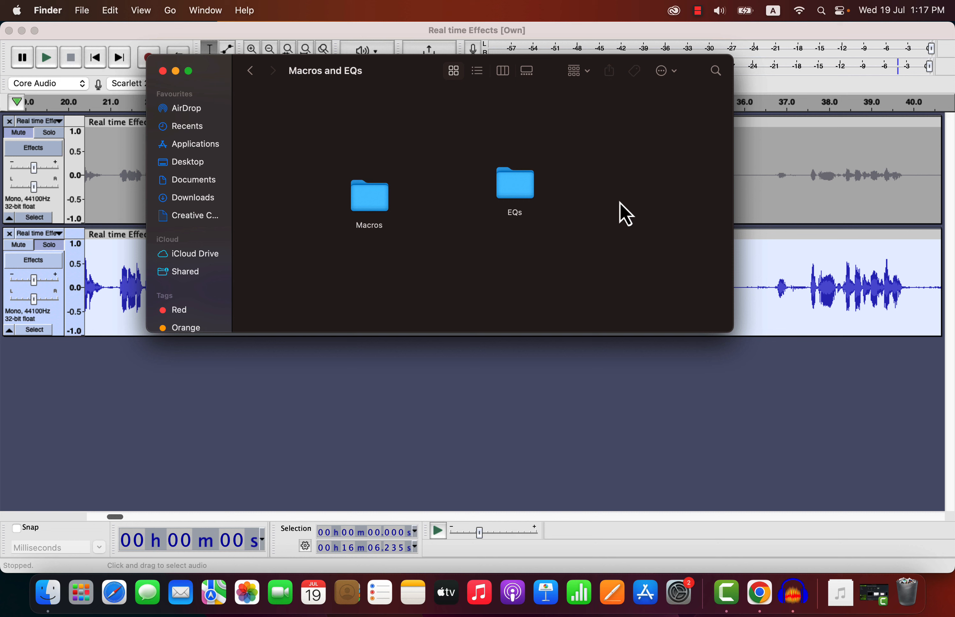
pyautogui.doubleClick(361, 213)
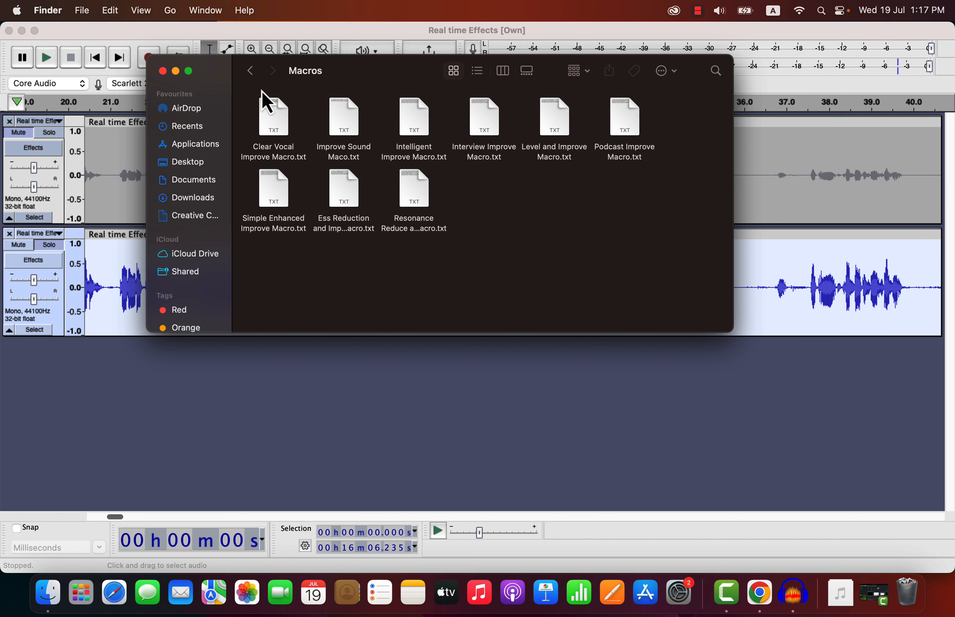
# Look through the EQ preset files in the EQs subfolder and return to the parent folder.
pyautogui.click(250, 71)
pyautogui.click(508, 196)
pyautogui.doubleClick(512, 193)
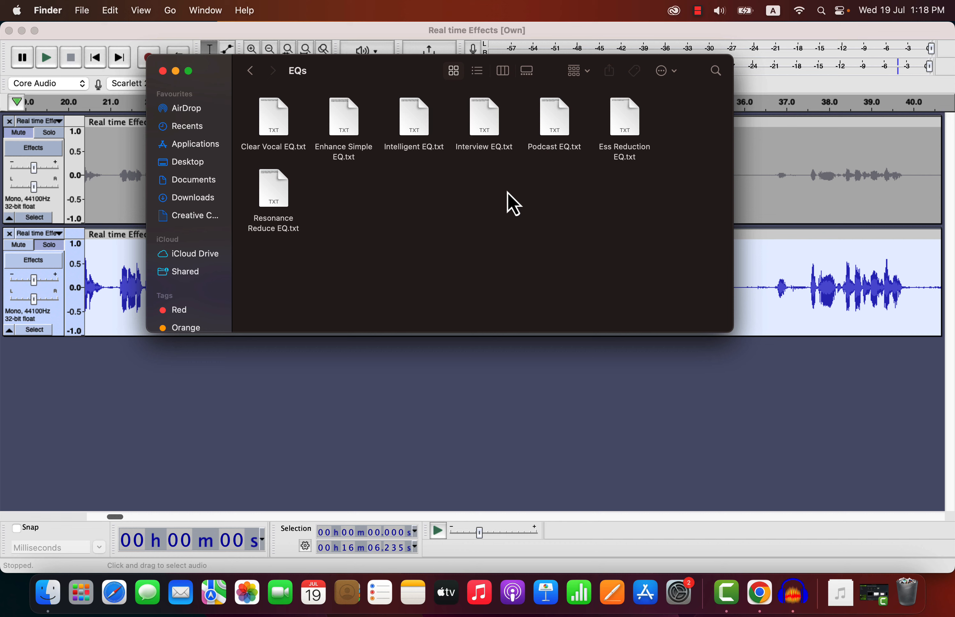
pyautogui.click(252, 73)
# Switch back to Audacity and open the Macro Manager.
pyautogui.doubleClick(587, 347)
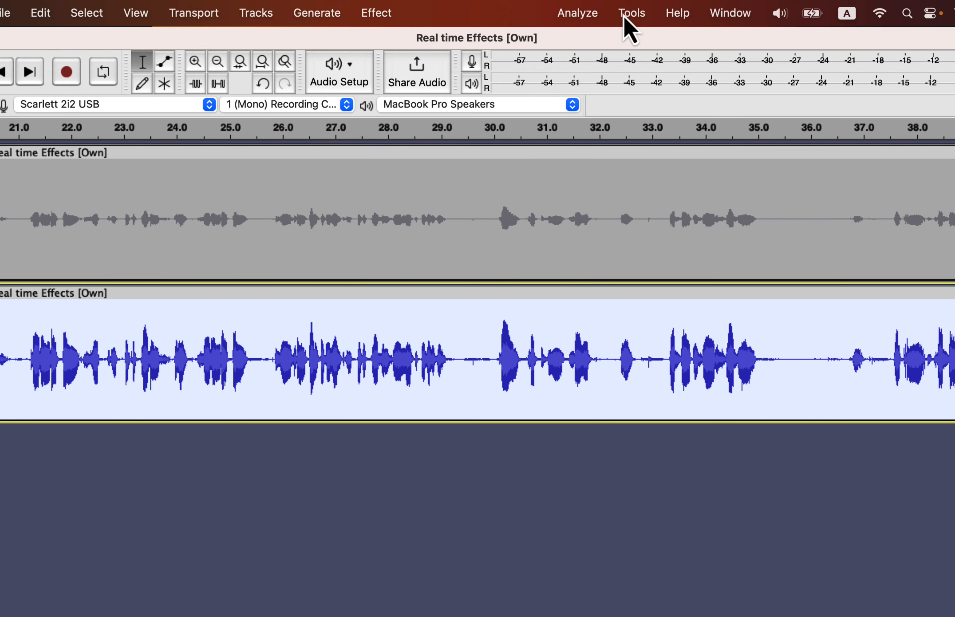
pyautogui.click(624, 16)
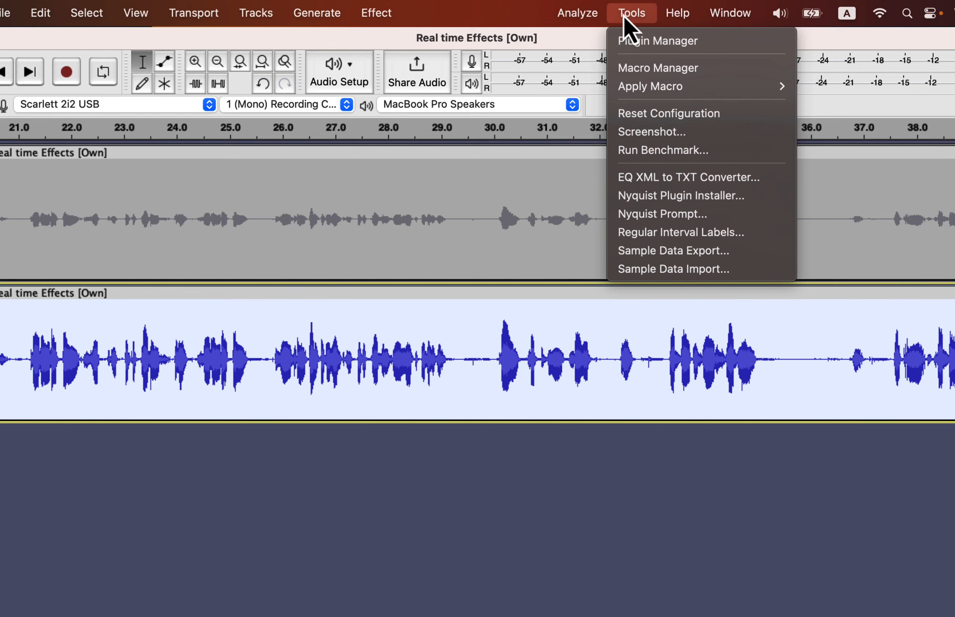
pyautogui.click(630, 69)
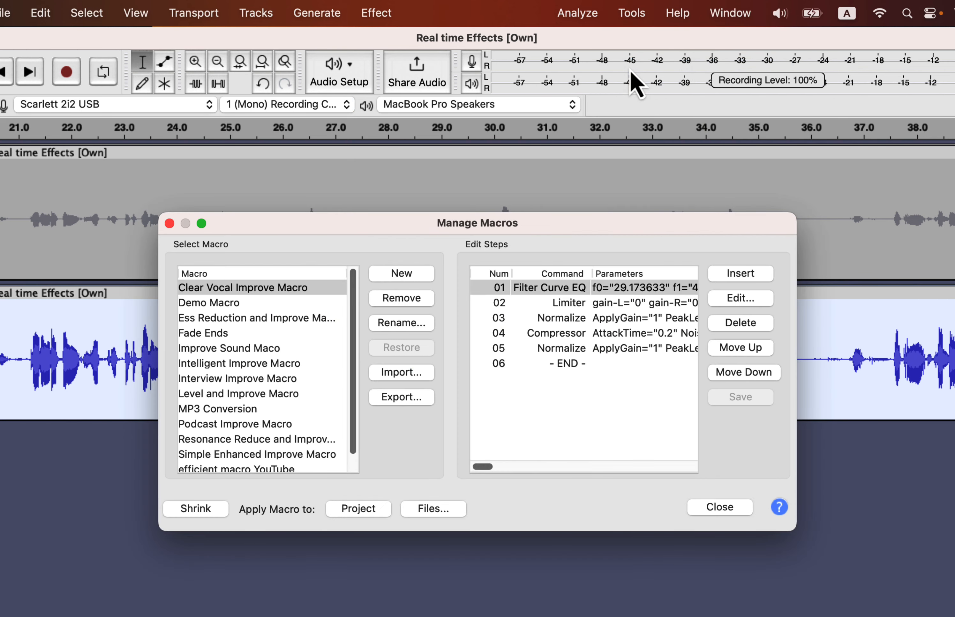
# Preview the Clear Vocal, Ess Reduction and Improve Sound macro files in the Macros import folder, and leave without importing.
pyautogui.click(406, 377)
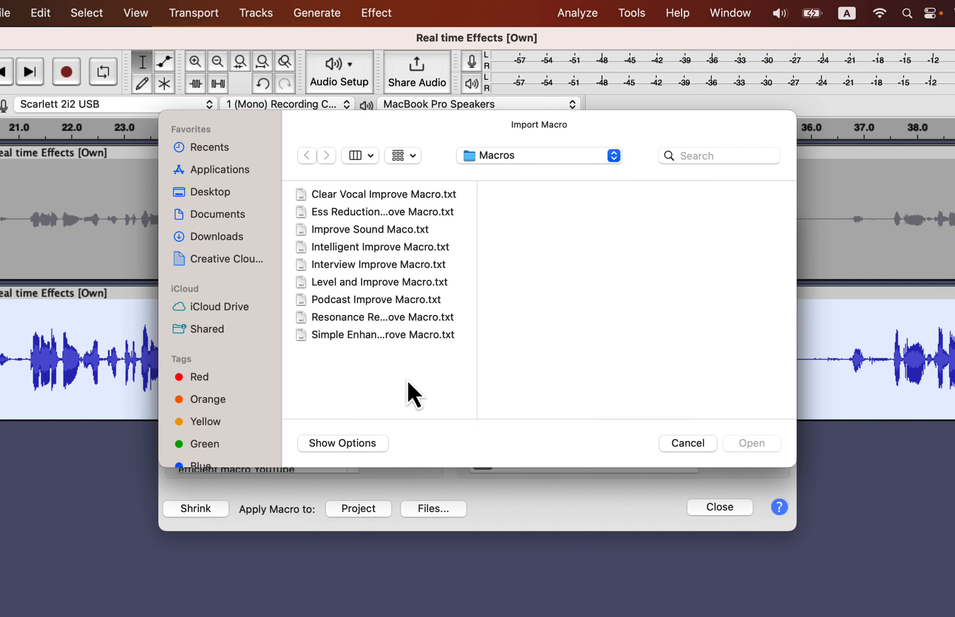
pyautogui.click(545, 160)
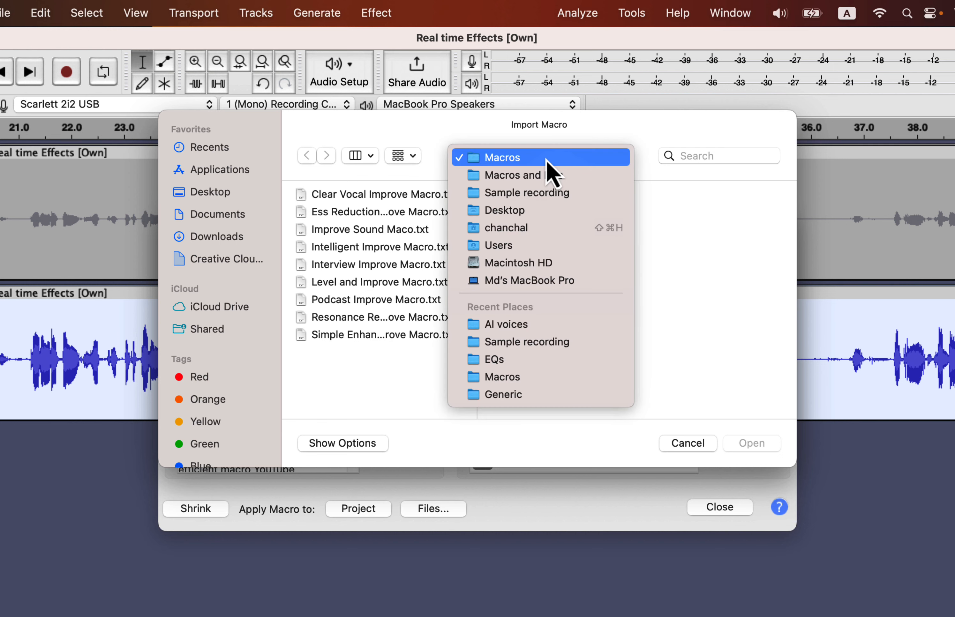
pyautogui.click(528, 160)
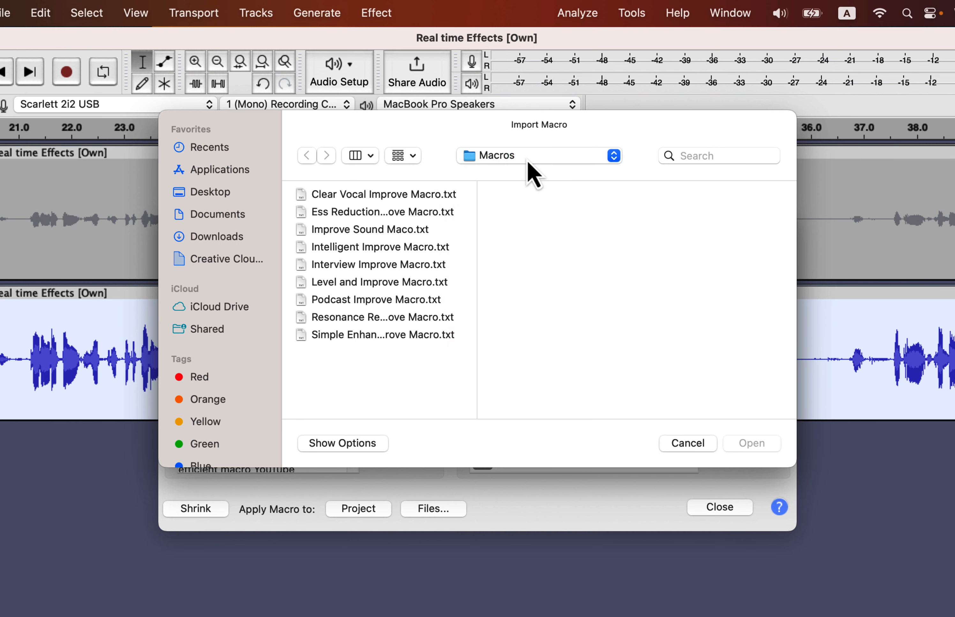
pyautogui.click(370, 195)
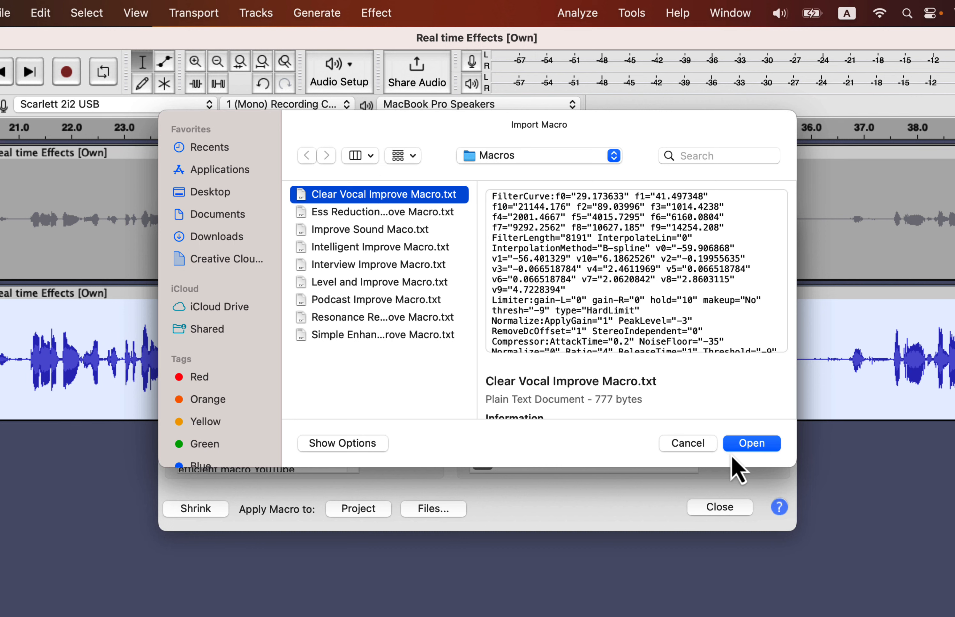
pyautogui.click(346, 212)
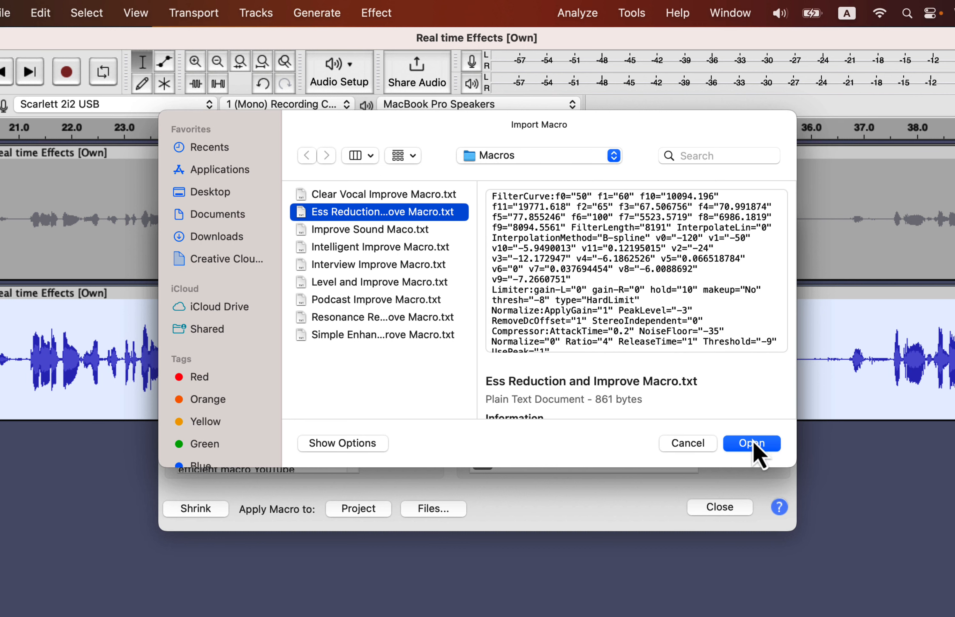
pyautogui.click(424, 235)
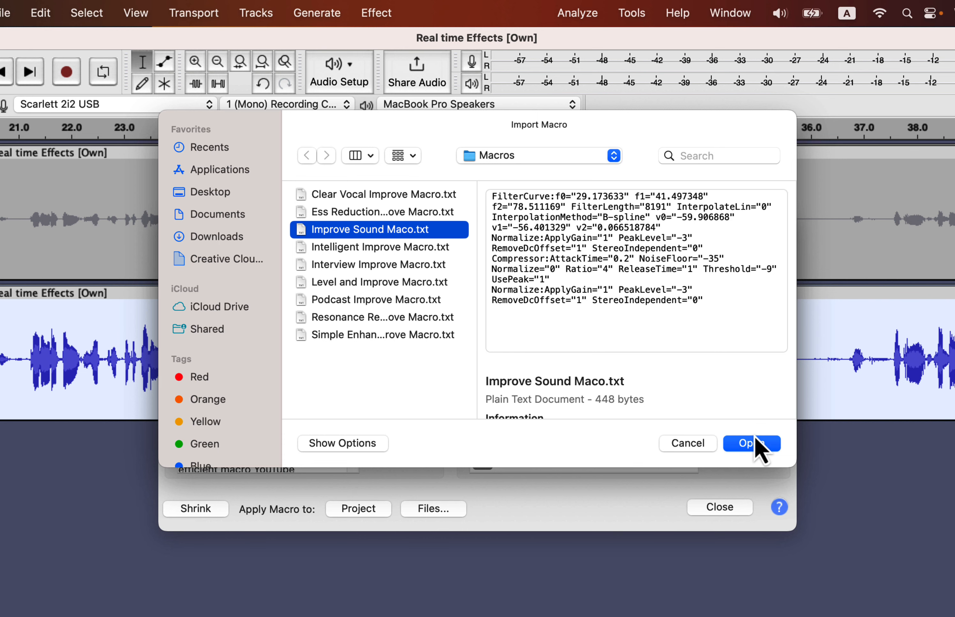
pyautogui.click(679, 444)
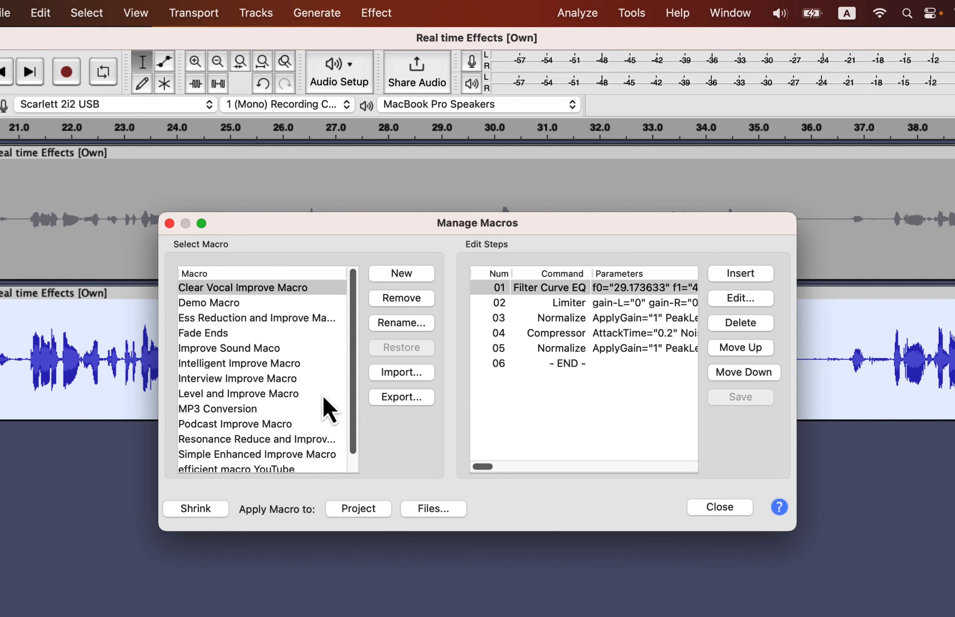
# Look through the macro list and examine the steps of the Clear Vocal and Ess Reduction macros.
pyautogui.scroll(-1, 288, 393)
pyautogui.scroll(1, 290, 397)
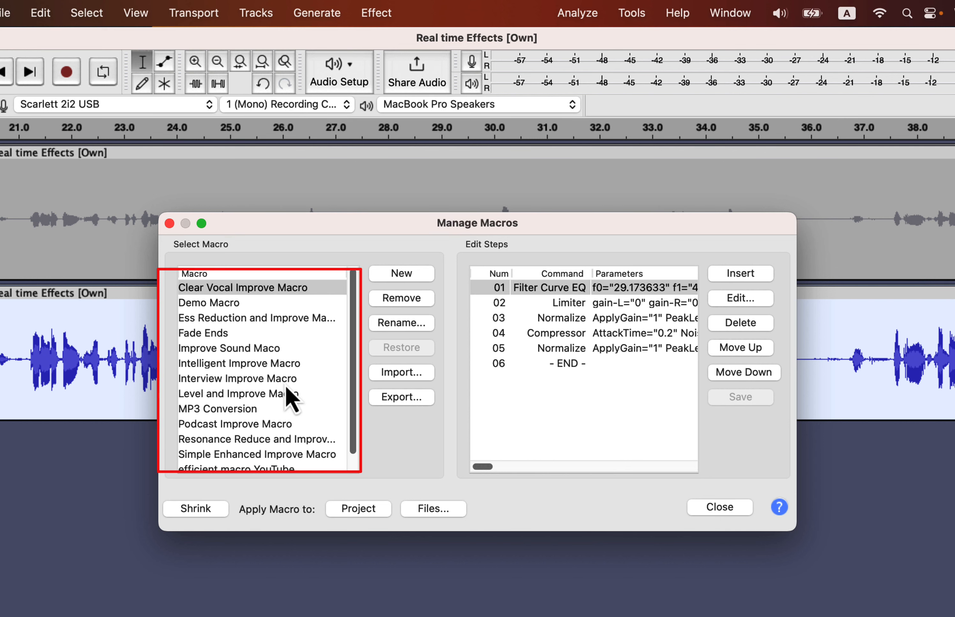
pyautogui.click(280, 288)
pyautogui.click(311, 286)
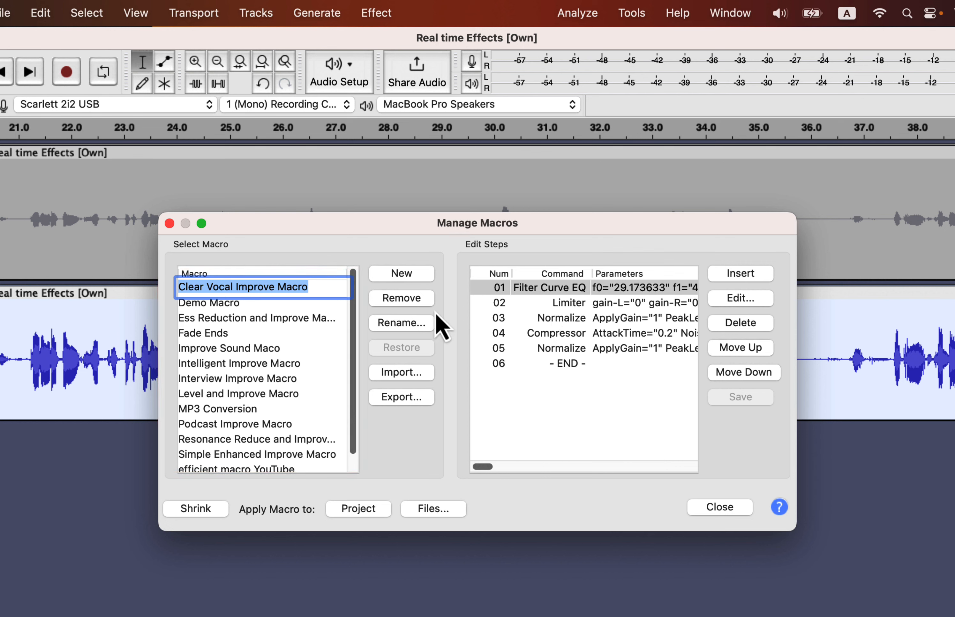
pyautogui.click(317, 317)
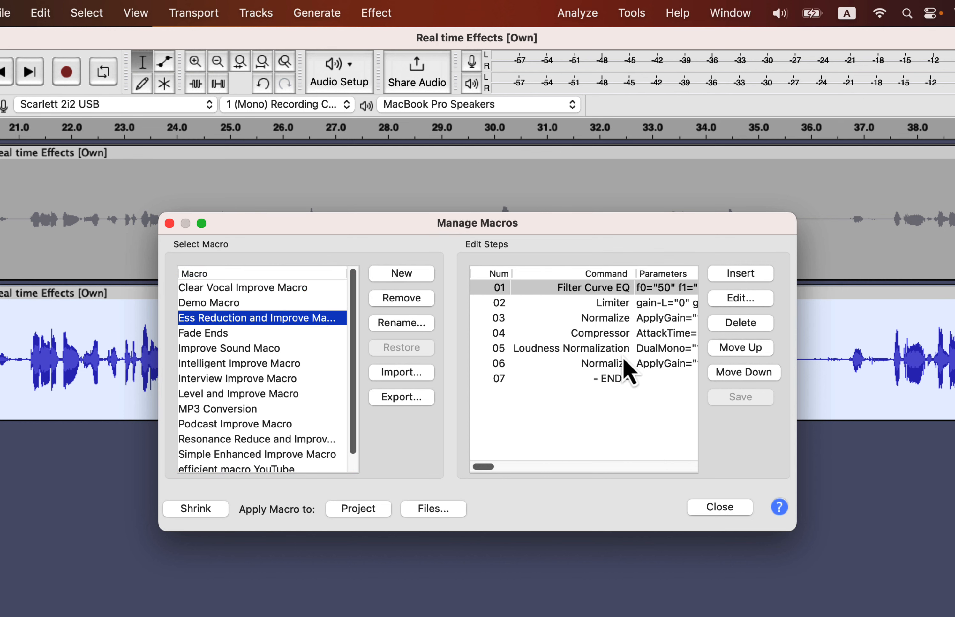
# Examine the Filter Curve EQ and Compressor settings in the Improve Sound Maco, closing each without applying changes.
pyautogui.click(257, 349)
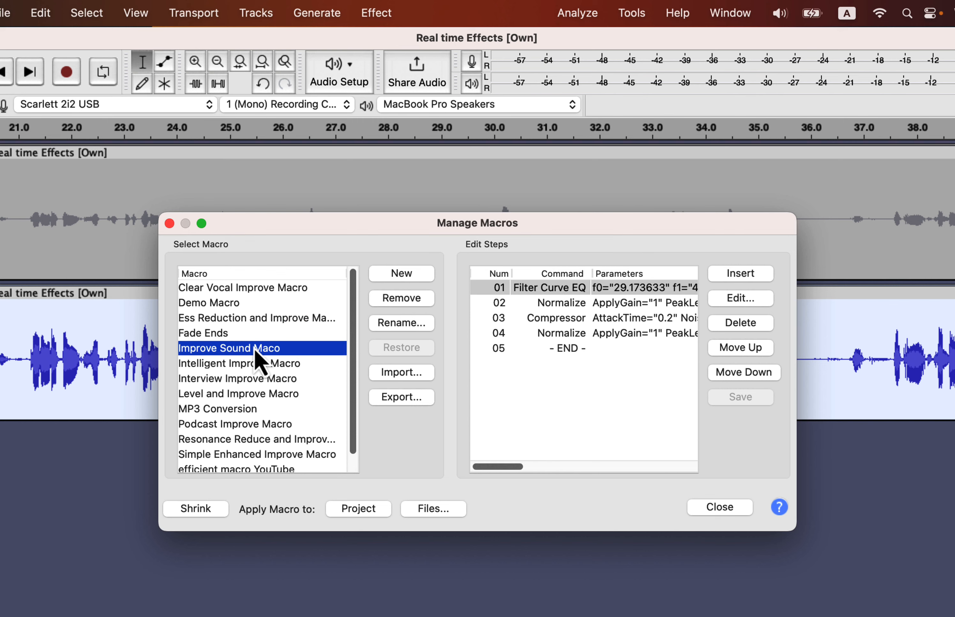
pyautogui.doubleClick(625, 288)
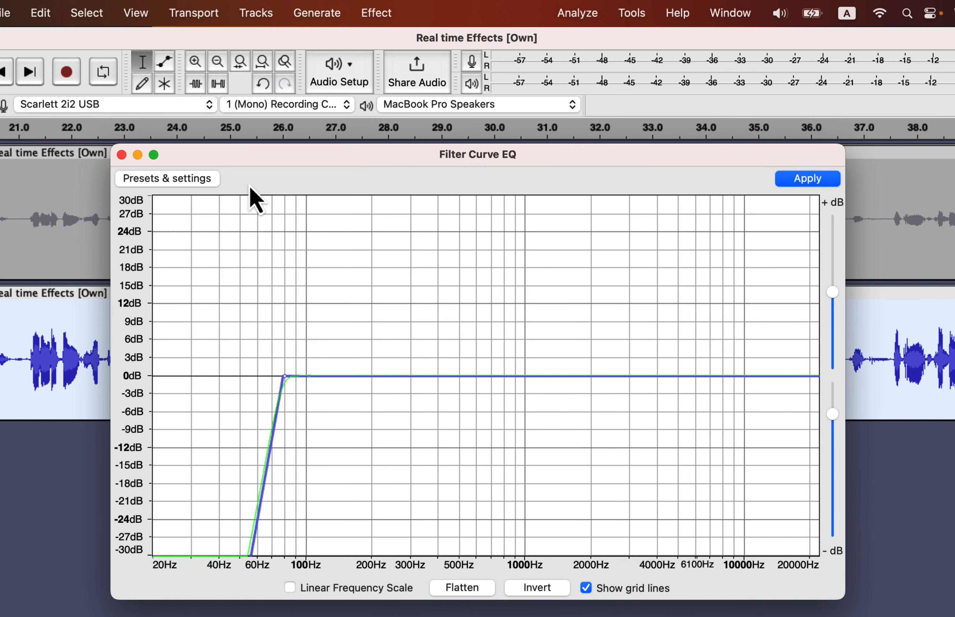
pyautogui.click(122, 155)
pyautogui.doubleClick(565, 302)
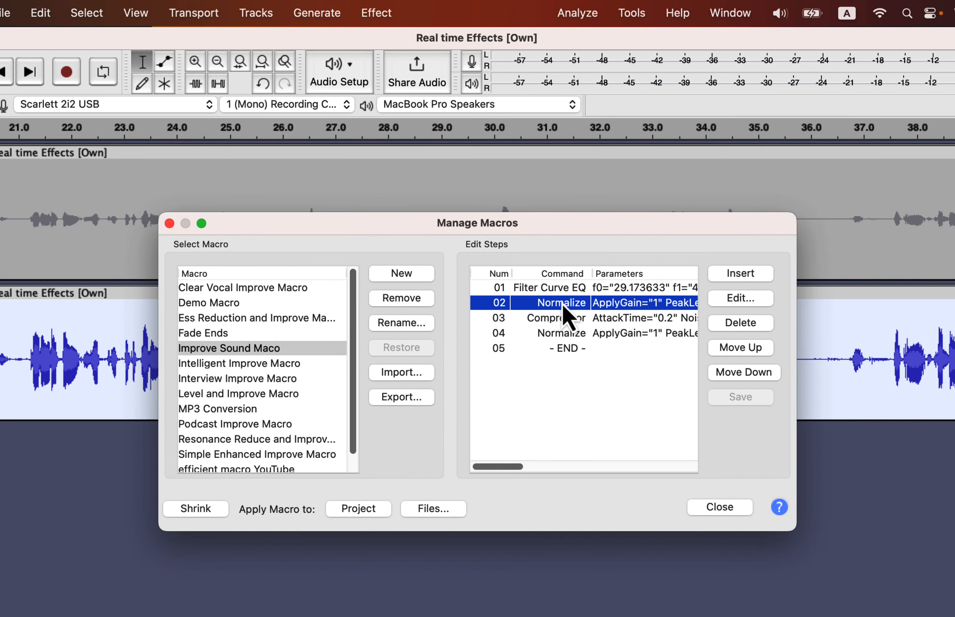
pyautogui.click(355, 319)
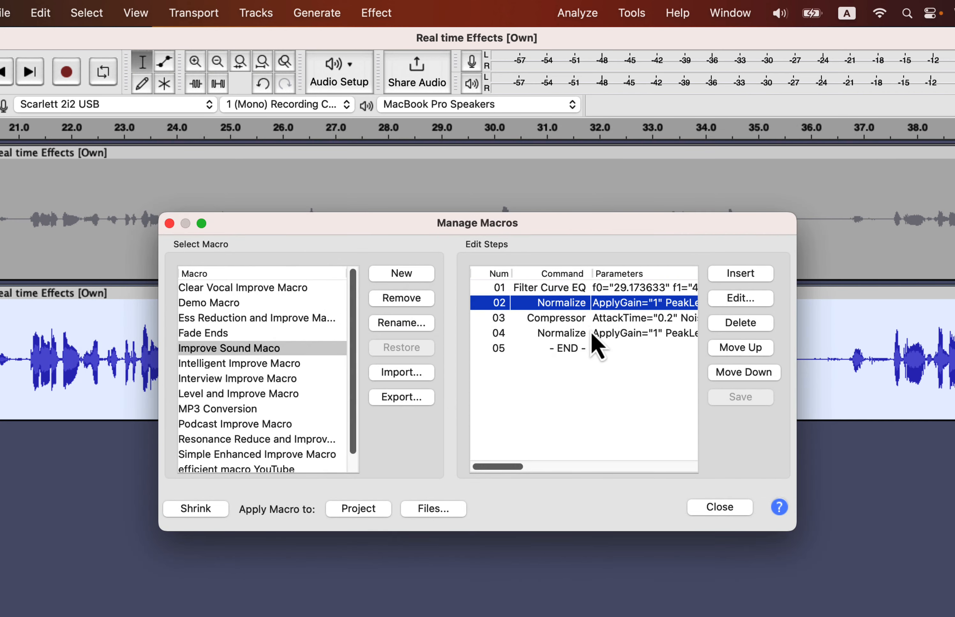
pyautogui.doubleClick(587, 320)
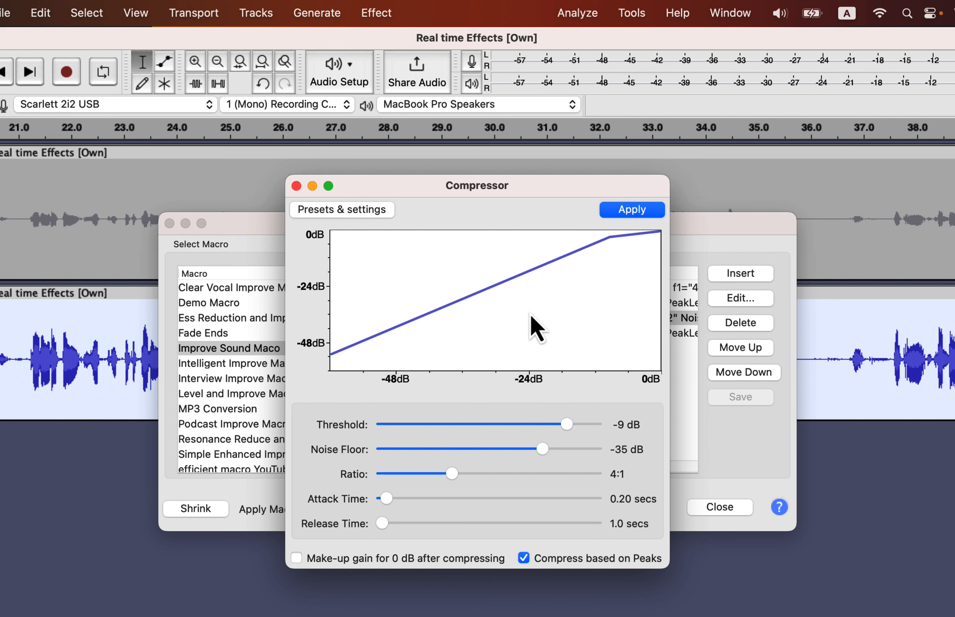
pyautogui.click(297, 186)
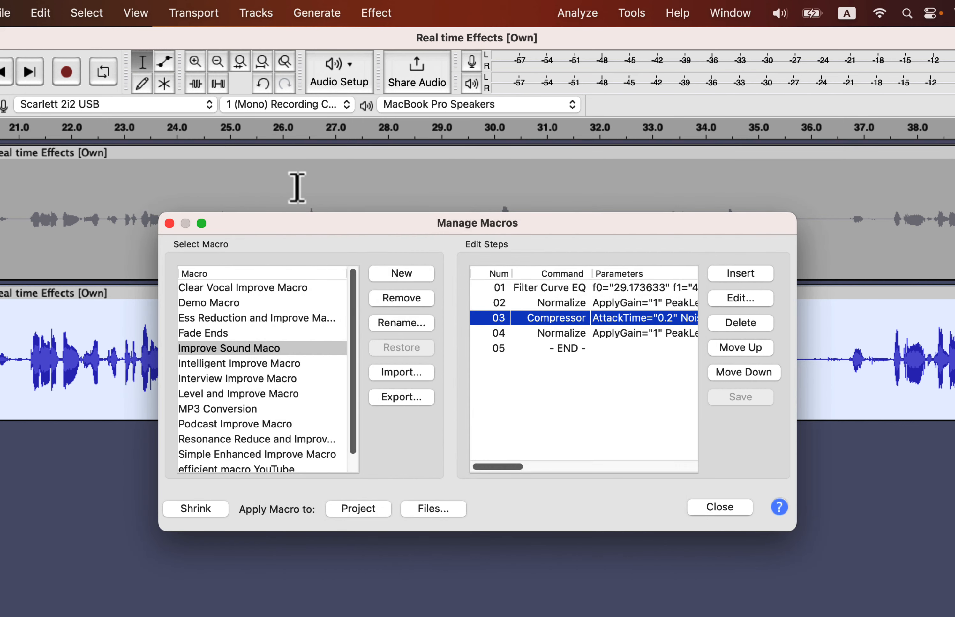
# In the web browser, look through the Audio Clean-Up Course curriculum and open the purchase link under How to Enroll.
pyautogui.scroll(-1, 226, 371)
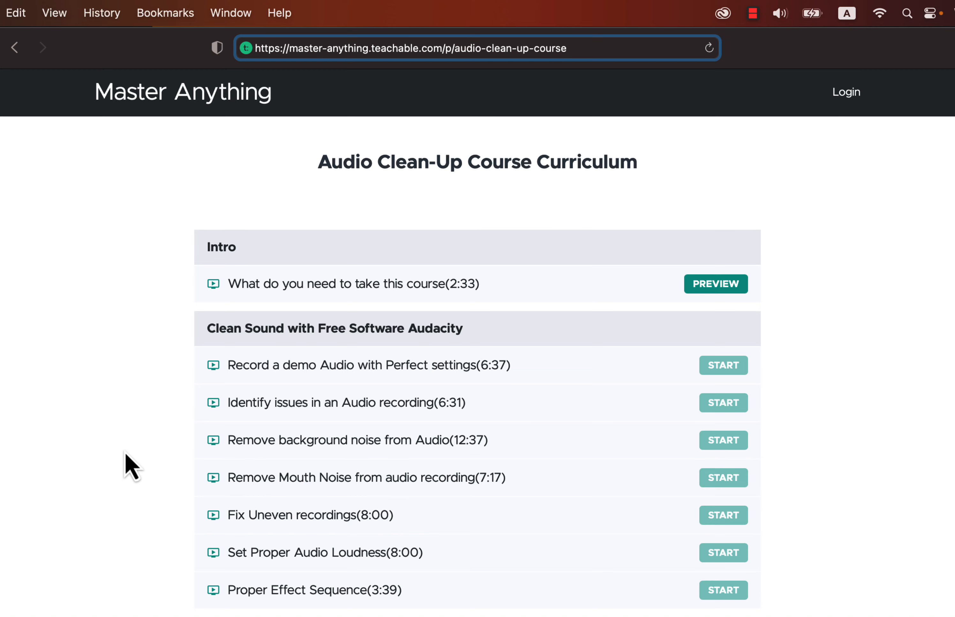
pyautogui.scroll(-4, 131, 465)
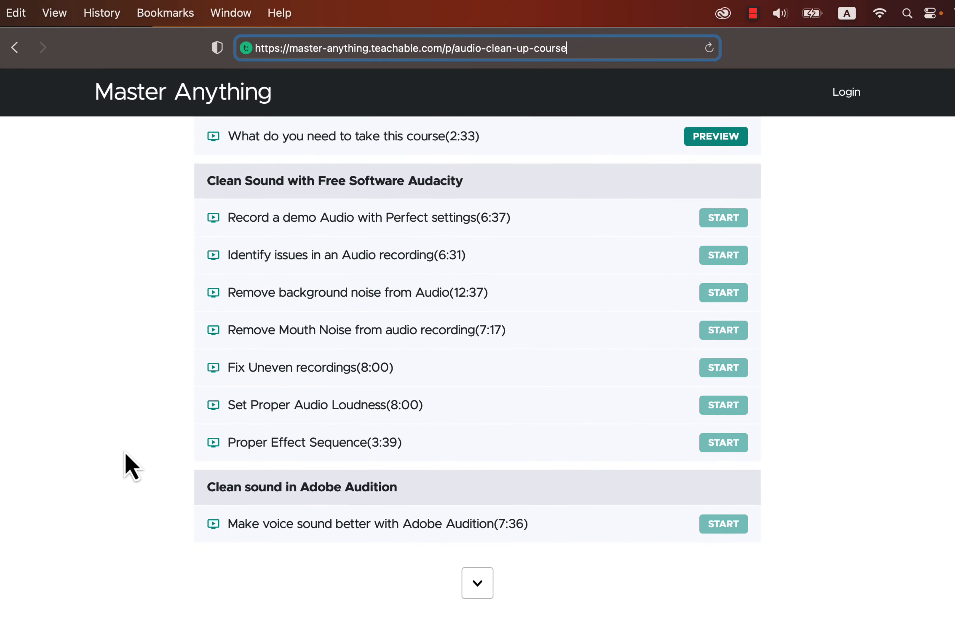
pyautogui.scroll(-6, 125, 454)
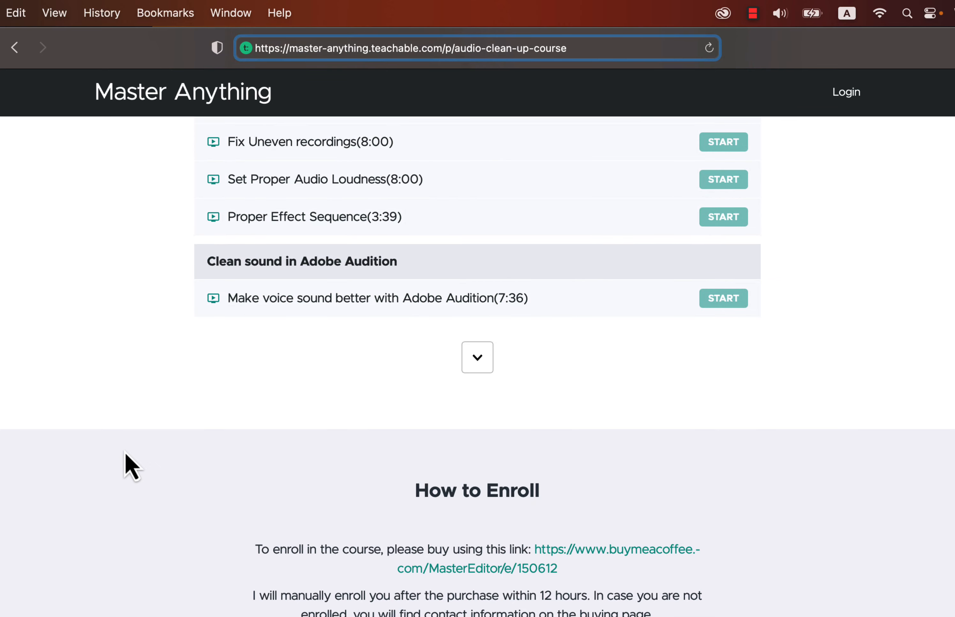
pyautogui.click(553, 574)
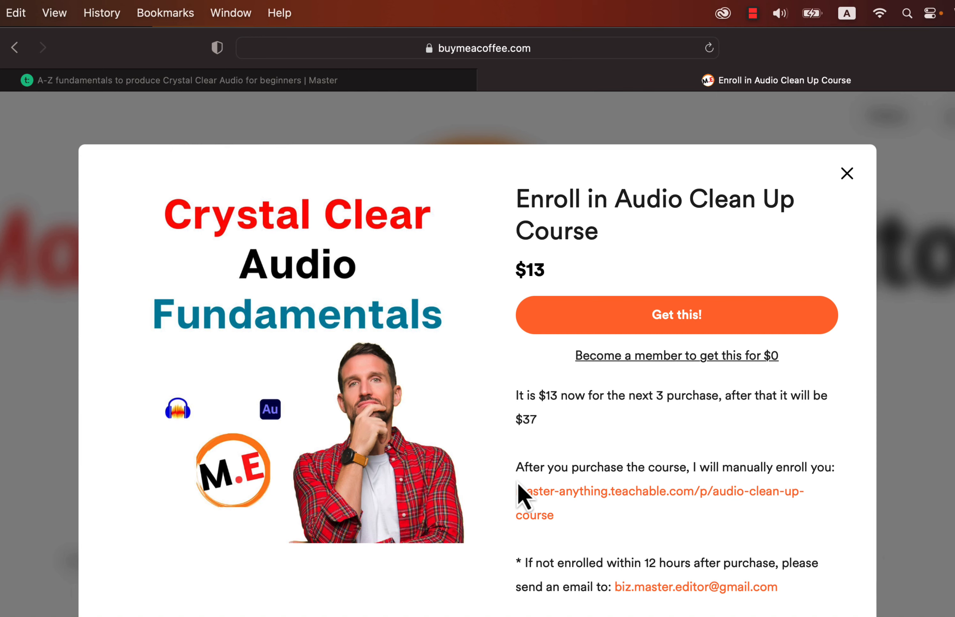
# Leave the course enrollment offer and open the EQs and Macro Pack product from the Master Editor shop.
pyautogui.click(855, 178)
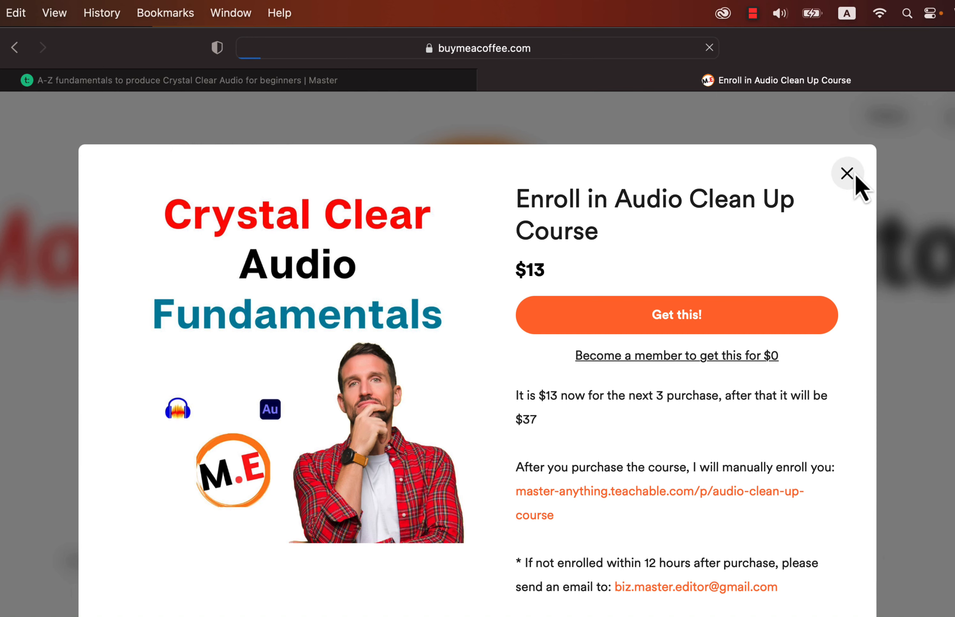
pyautogui.scroll(-5, 716, 309)
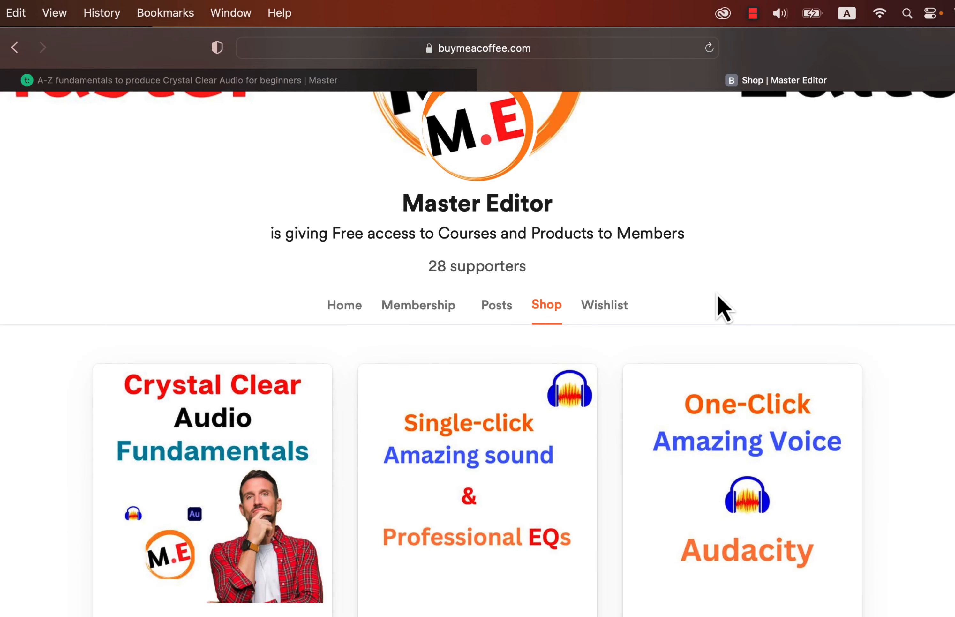
pyautogui.scroll(-2, 716, 309)
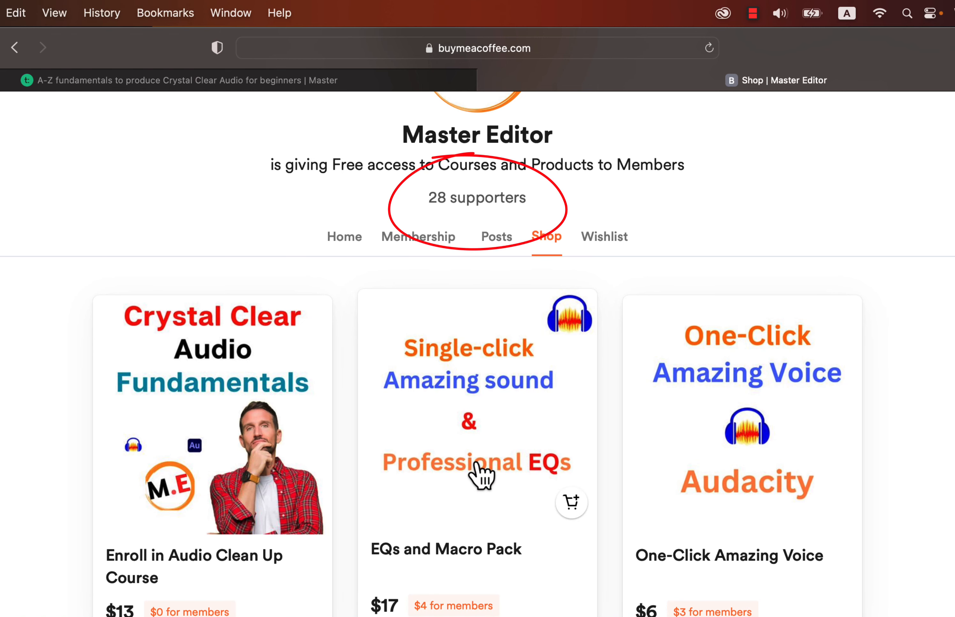
pyautogui.click(462, 466)
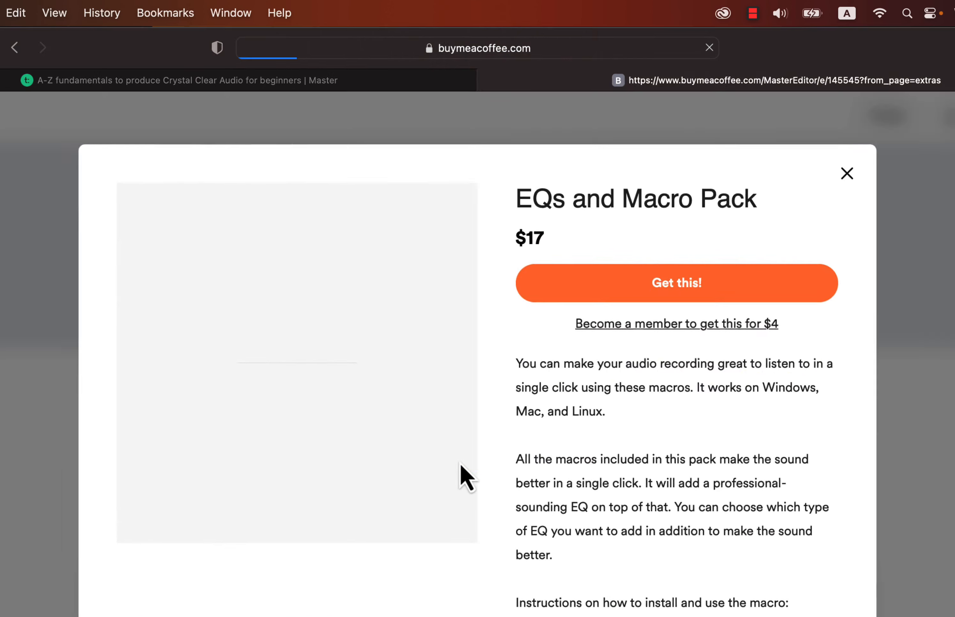